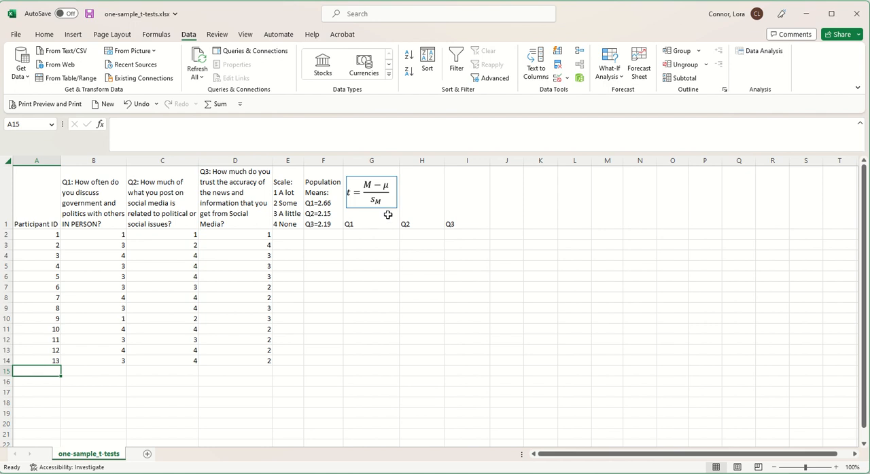
{"action": "left_click", "coordinate": [333, 214]}
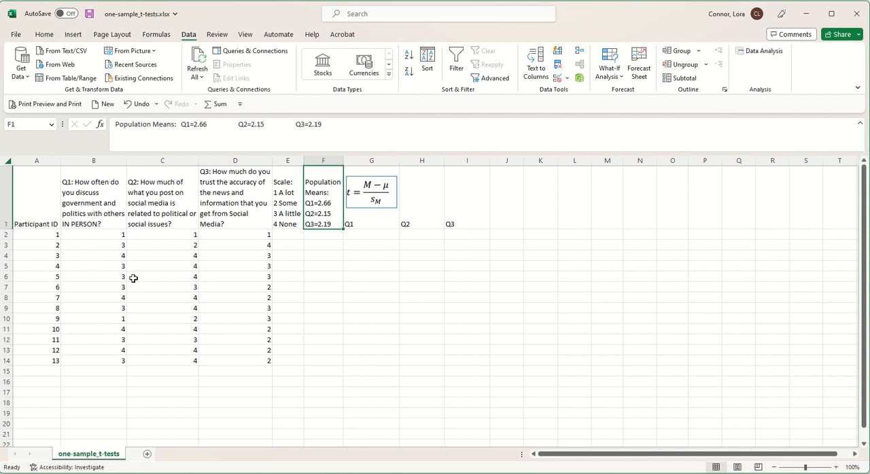
{"action": "left_click", "coordinate": [508, 238]}
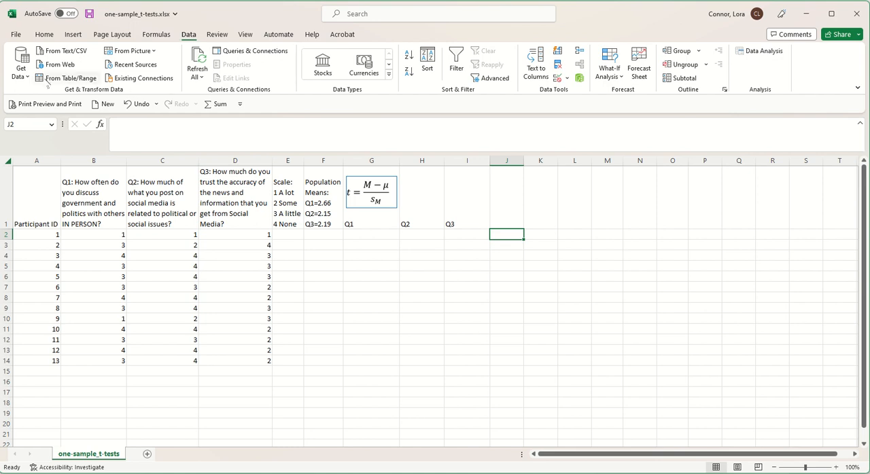
Step: Check in the program's add-in settings that the Analysis ToolPak add-in is enabled
{"action": "left_click", "coordinate": [15, 34]}
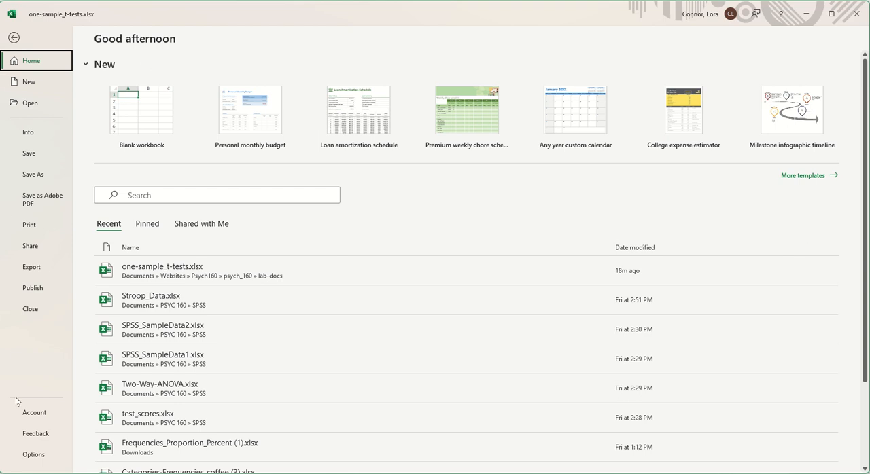
{"action": "left_click", "coordinate": [32, 455]}
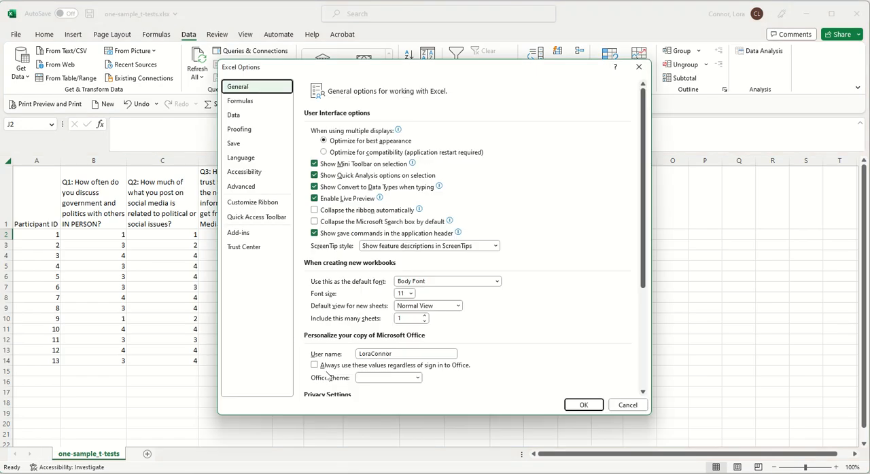
{"action": "left_click", "coordinate": [239, 233]}
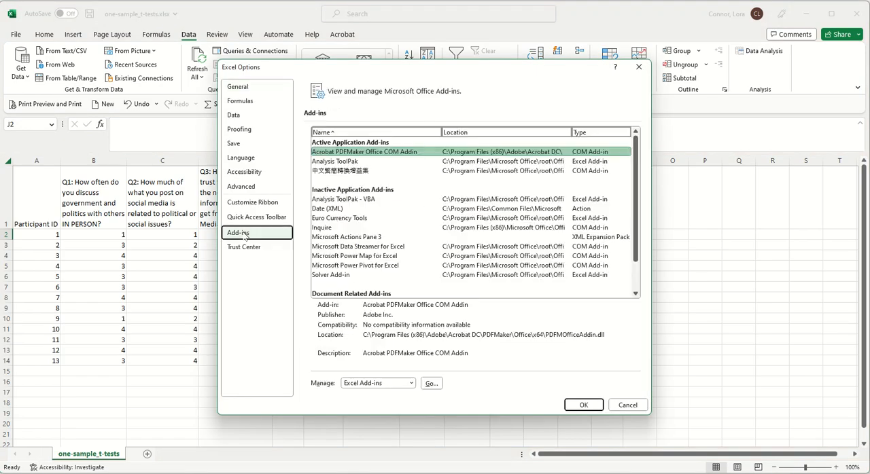
{"action": "left_click", "coordinate": [366, 200]}
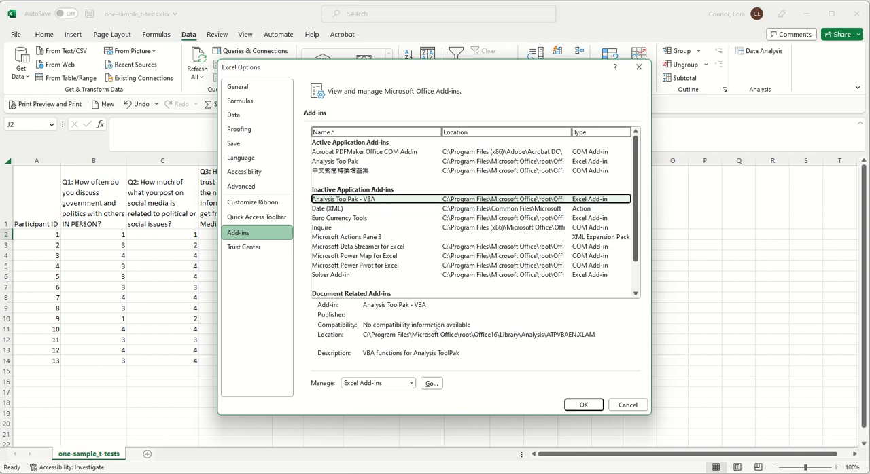
{"action": "left_click", "coordinate": [431, 384]}
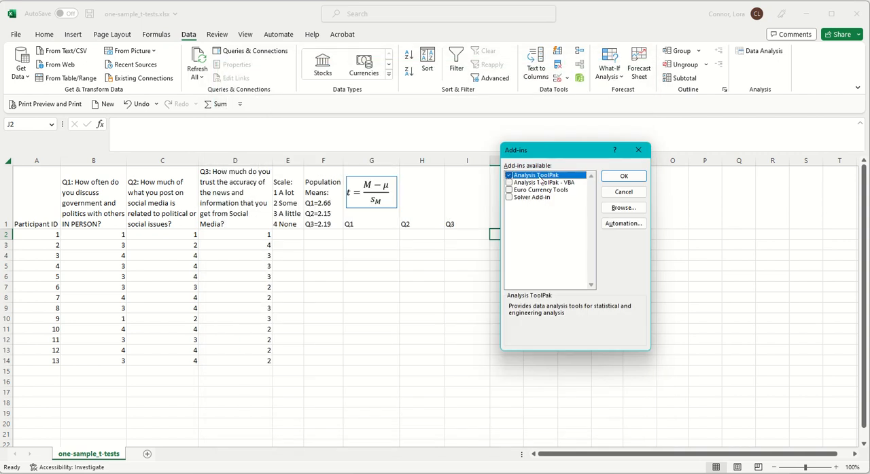
{"action": "left_click", "coordinate": [623, 176]}
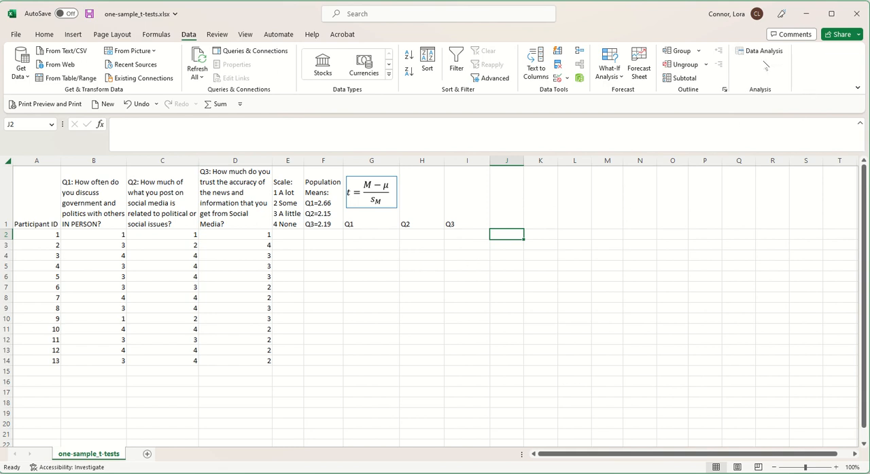
Step: Start a Descriptive Statistics analysis with the Q1 to Q3 responses in B2:D14 as the input range
{"action": "left_click", "coordinate": [762, 53]}
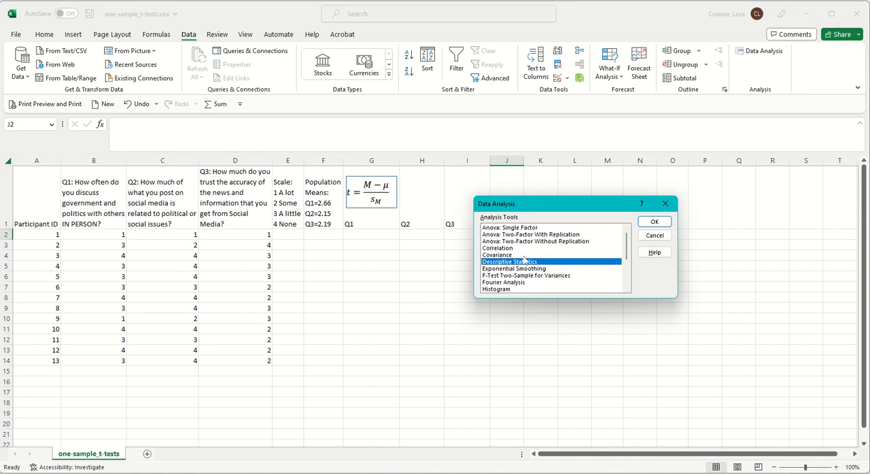
{"action": "left_click", "coordinate": [653, 222]}
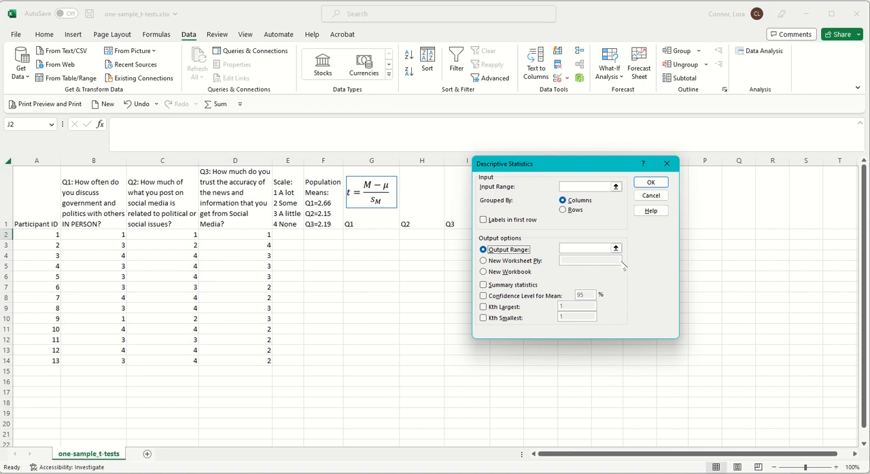
{"action": "left_click", "coordinate": [615, 187]}
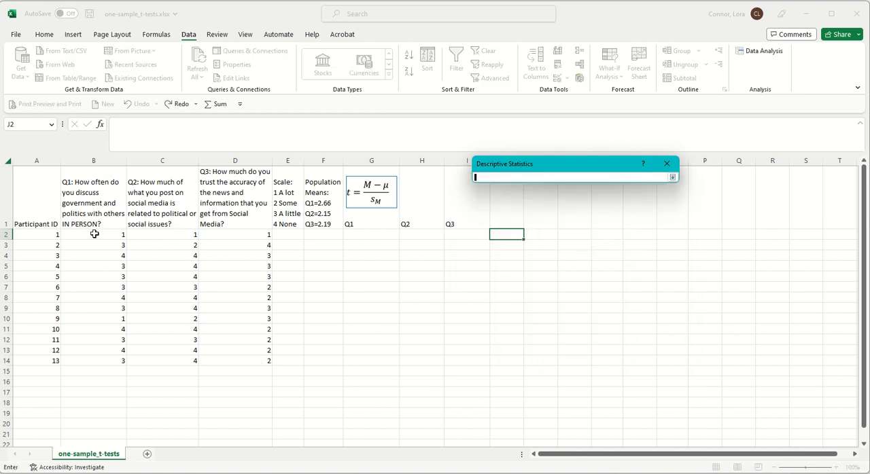
{"action": "mouse_move", "coordinate": [94, 233]}
{"action": "left_mouse_down"}
{"action": "mouse_move", "coordinate": [170, 249]}
{"action": "mouse_move", "coordinate": [235, 295]}
{"action": "mouse_move", "coordinate": [247, 359]}
{"action": "left_mouse_up"}
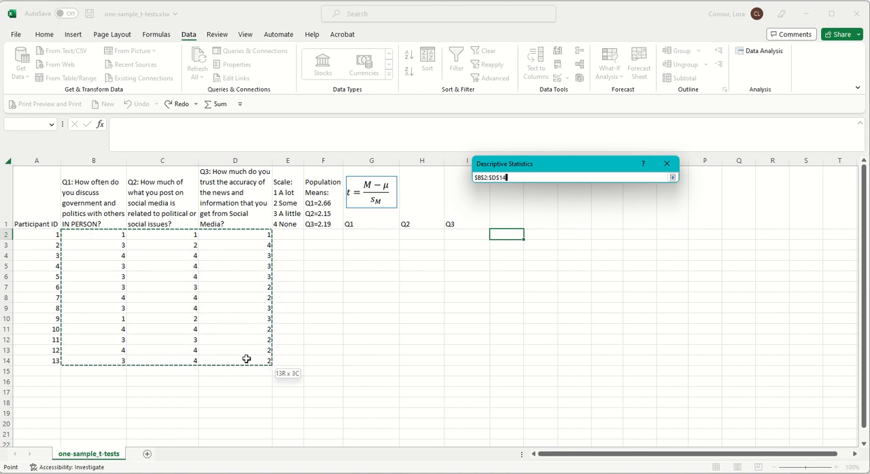
{"action": "left_click", "coordinate": [672, 178]}
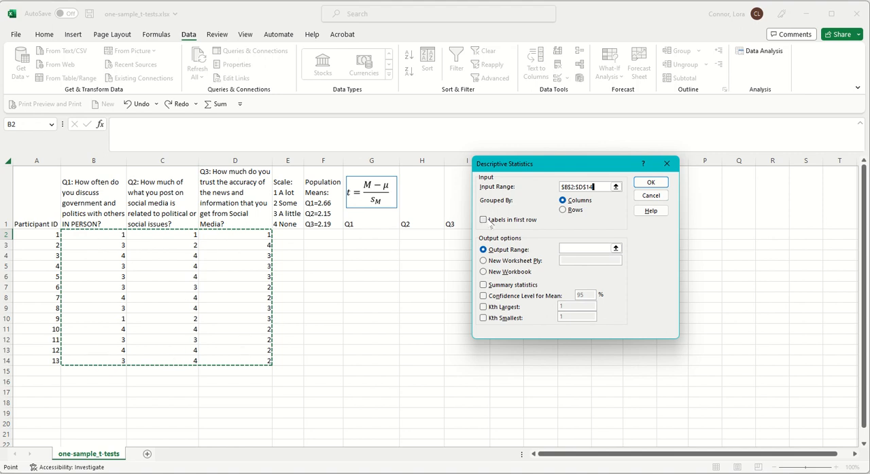
Step: Output the descriptive statistics at cell J2 with summary statistics included, and run the analysis
{"action": "left_click", "coordinate": [615, 248]}
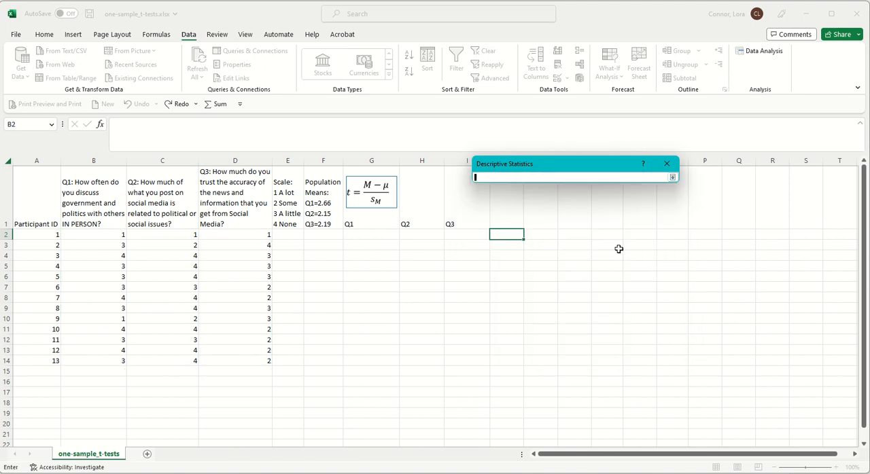
{"action": "left_click", "coordinate": [516, 235]}
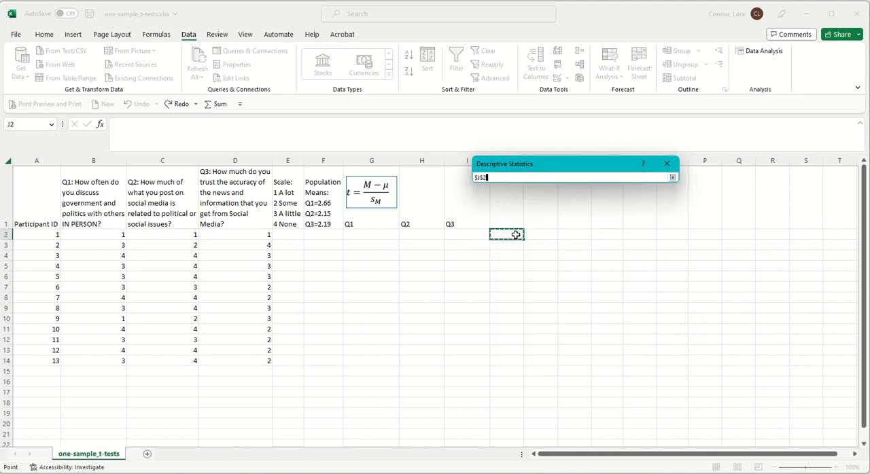
{"action": "left_click", "coordinate": [673, 178]}
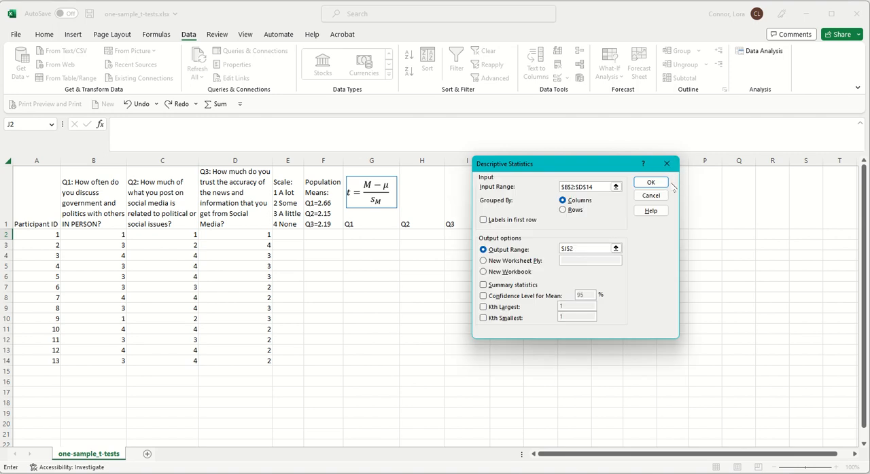
{"action": "left_click", "coordinate": [483, 285]}
{"action": "left_click", "coordinate": [652, 183]}
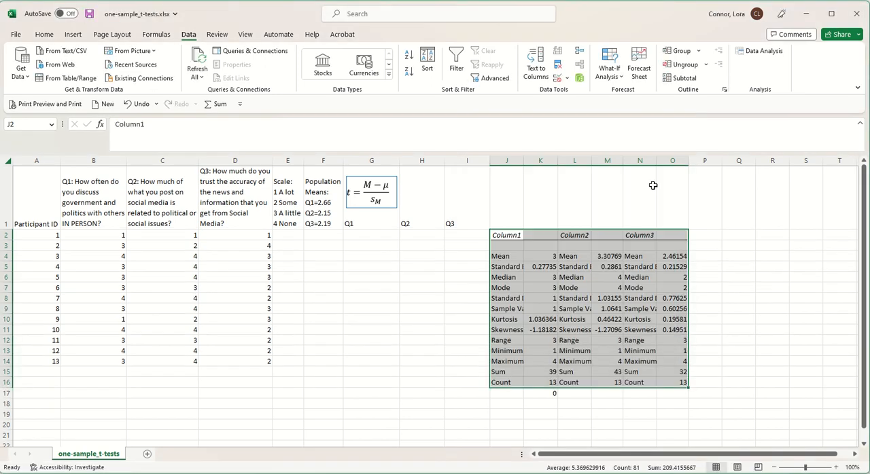
Step: Autofit columns J, L and N to the statistic labels in the descriptive statistics output
{"action": "double_click", "coordinate": [524, 161]}
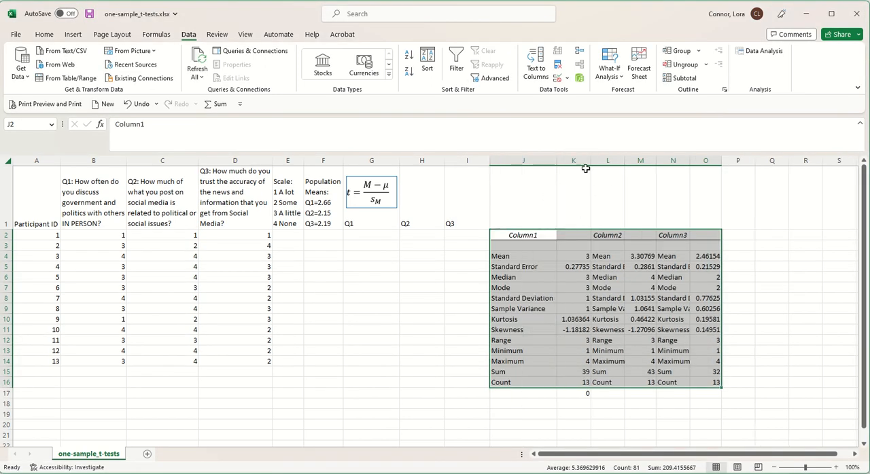
{"action": "double_click", "coordinate": [622, 161]}
{"action": "double_click", "coordinate": [721, 161]}
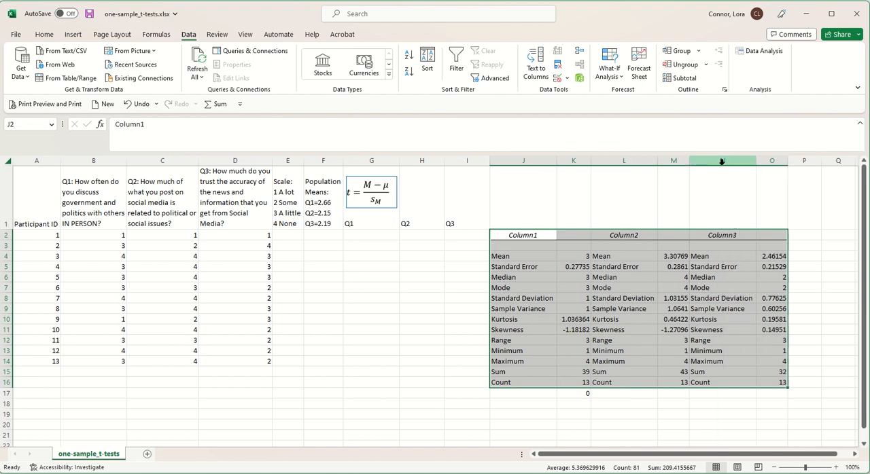
Step: Examine the standard error, standard deviation, kurtosis and skewness entries in the descriptive statistics output
{"action": "left_click", "coordinate": [517, 276]}
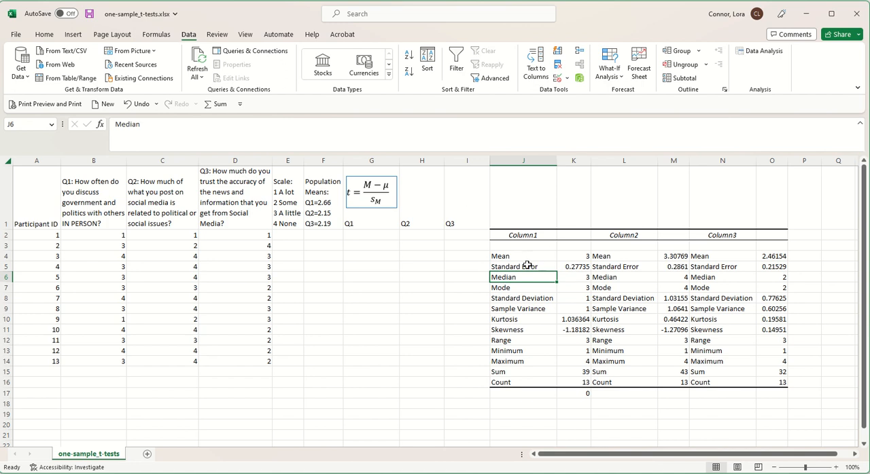
{"action": "left_click_drag", "start_coordinate": [530, 266], "coordinate": [760, 270]}
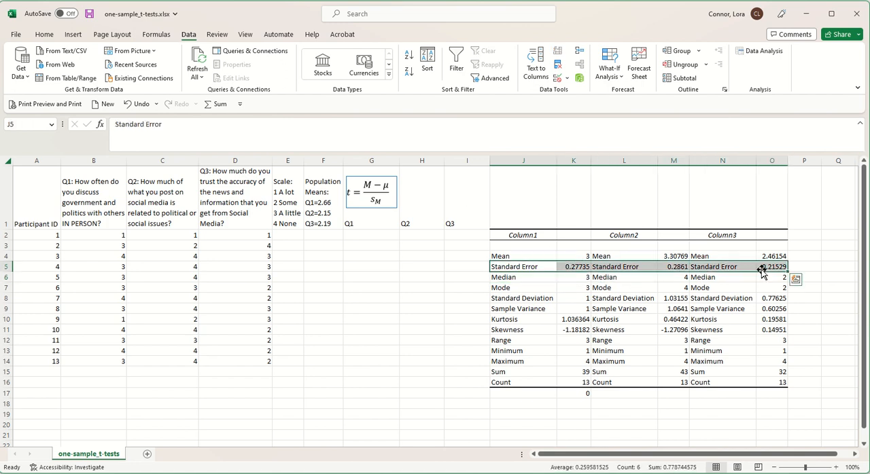
{"action": "left_click", "coordinate": [592, 298]}
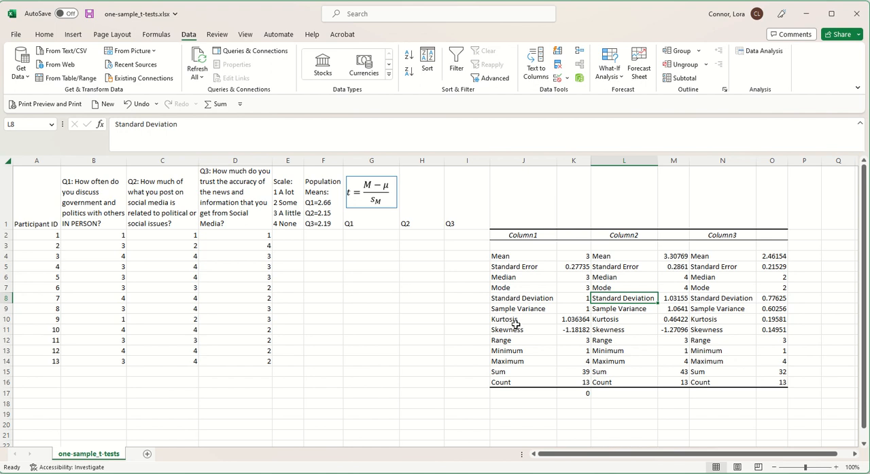
{"action": "left_click_drag", "start_coordinate": [511, 320], "coordinate": [511, 329]}
{"action": "left_click_drag", "start_coordinate": [515, 330], "coordinate": [734, 333]}
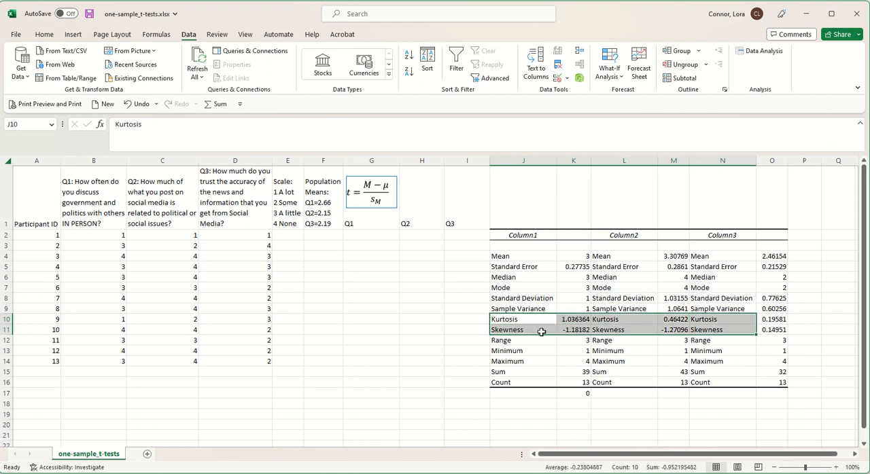
{"action": "left_click", "coordinate": [503, 331]}
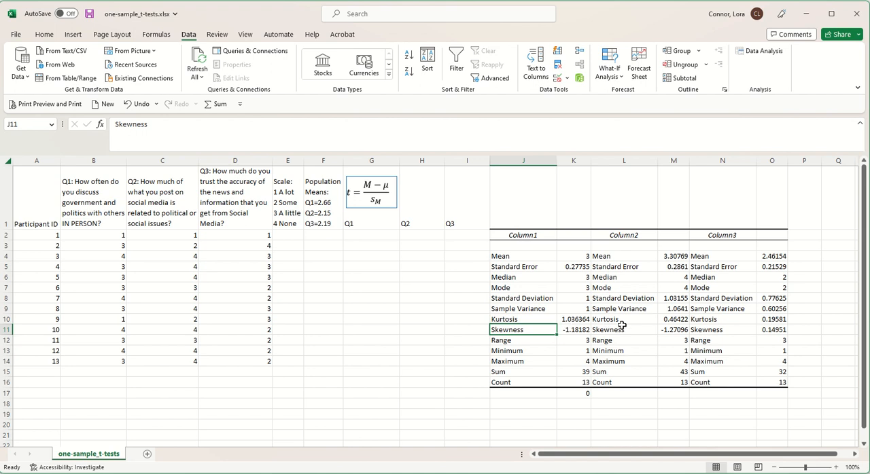
{"action": "left_click", "coordinate": [644, 332]}
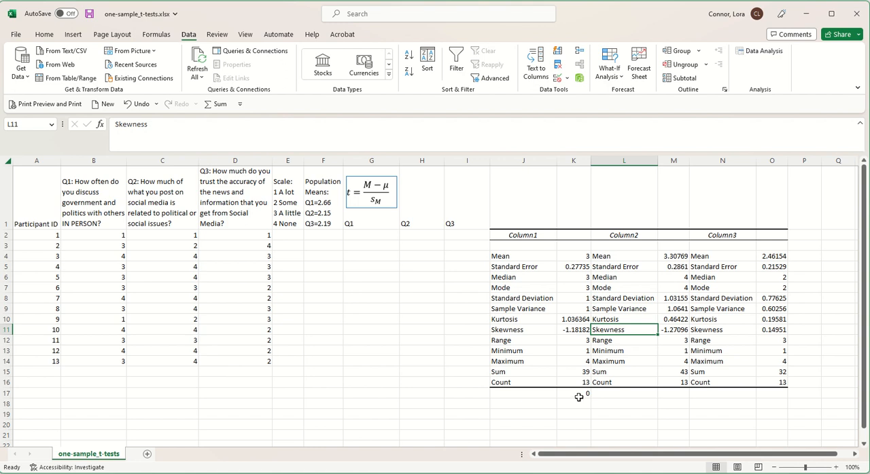
Step: Calculate the Q1 t statistic in cell G2 with the formula =(K4-2.66)/K5
{"action": "left_click", "coordinate": [358, 237]}
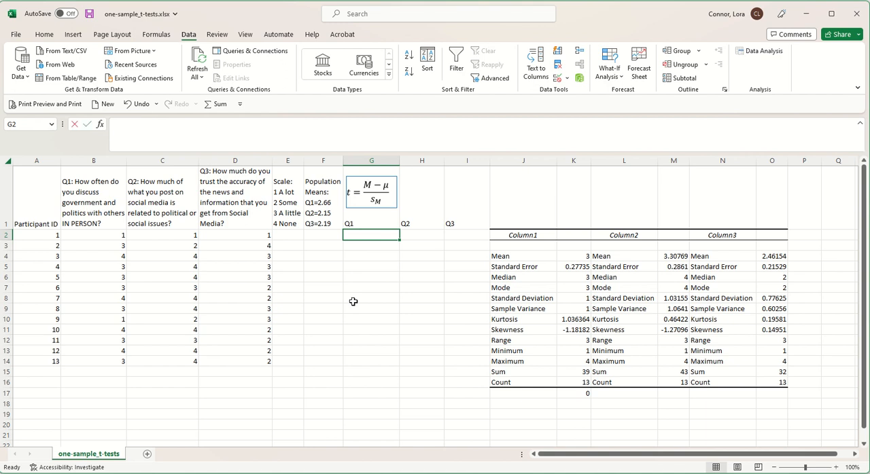
{"action": "type", "text": "="}
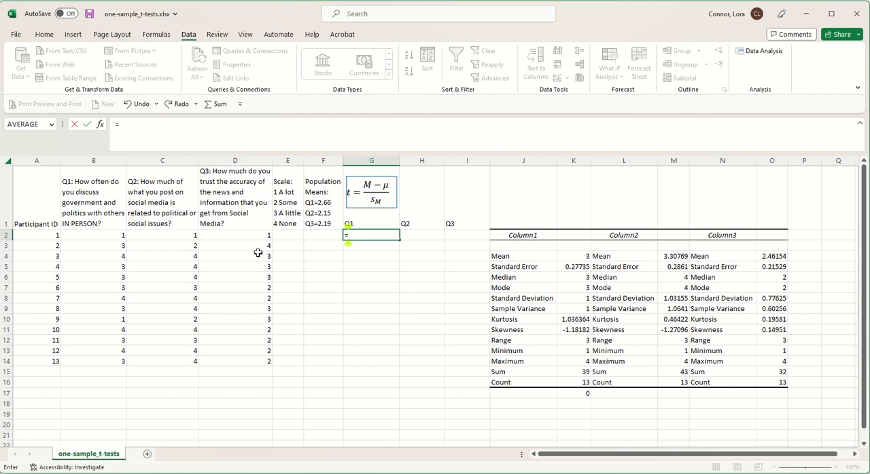
{"action": "left_click", "coordinate": [577, 257]}
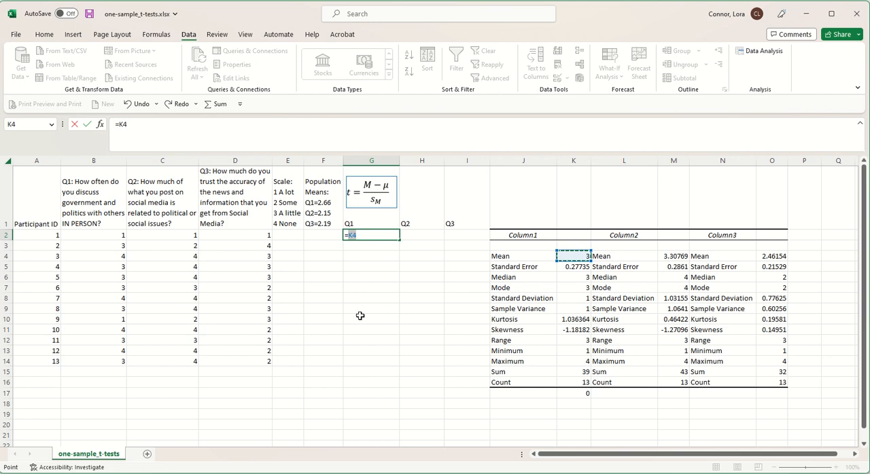
{"action": "key", "text": "BackSpace"}
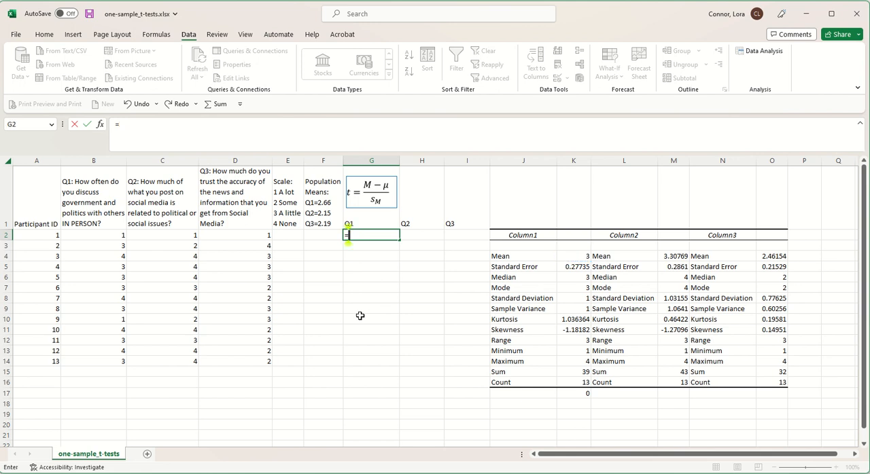
{"action": "type", "text": "("}
{"action": "left_click", "coordinate": [568, 258]}
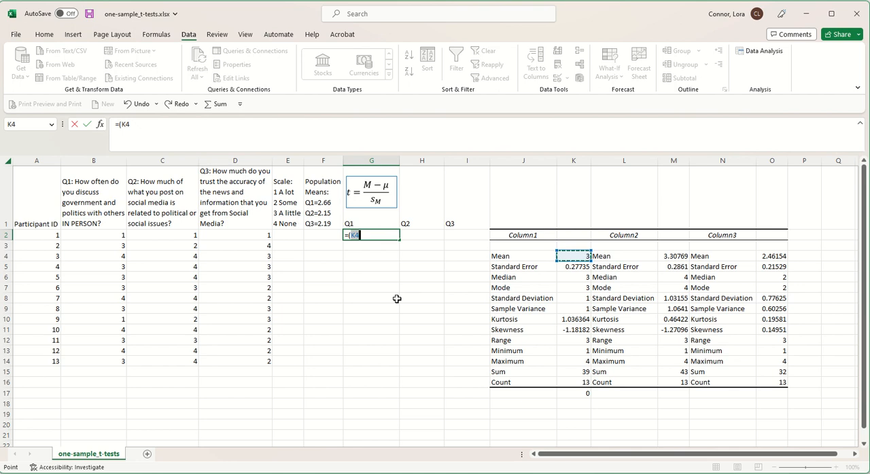
{"action": "type", "text": "-"}
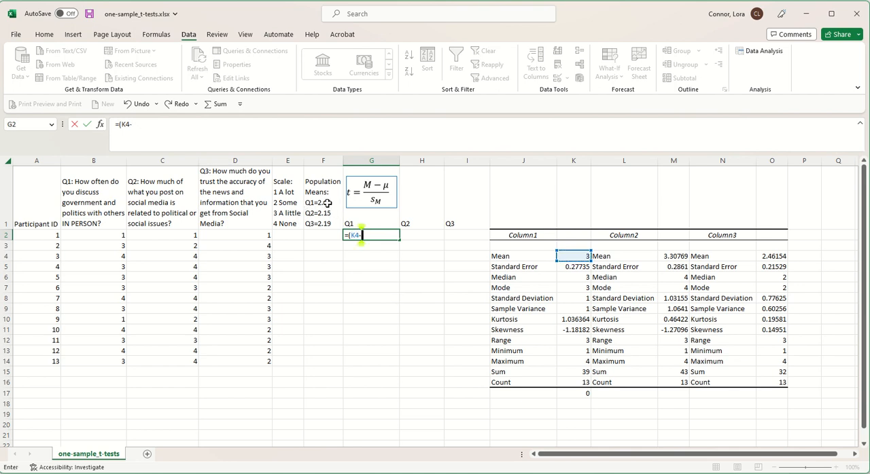
{"action": "type", "text": "2.66"}
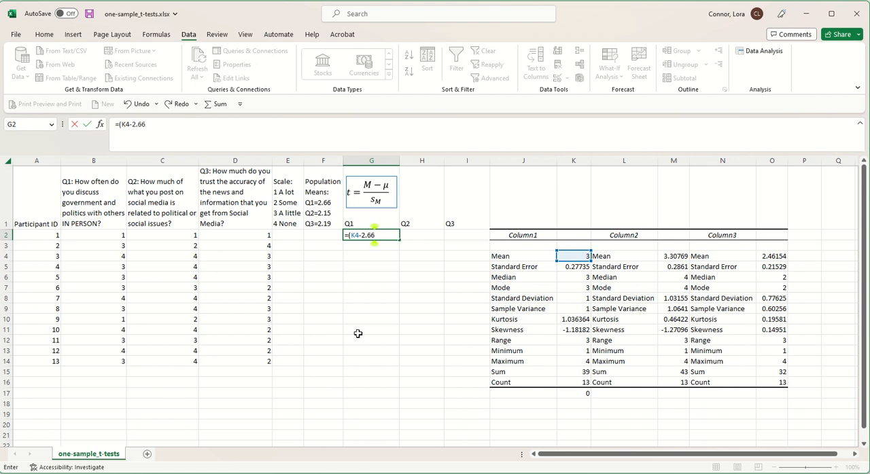
{"action": "type", "text": ")/"}
{"action": "left_click", "coordinate": [563, 266]}
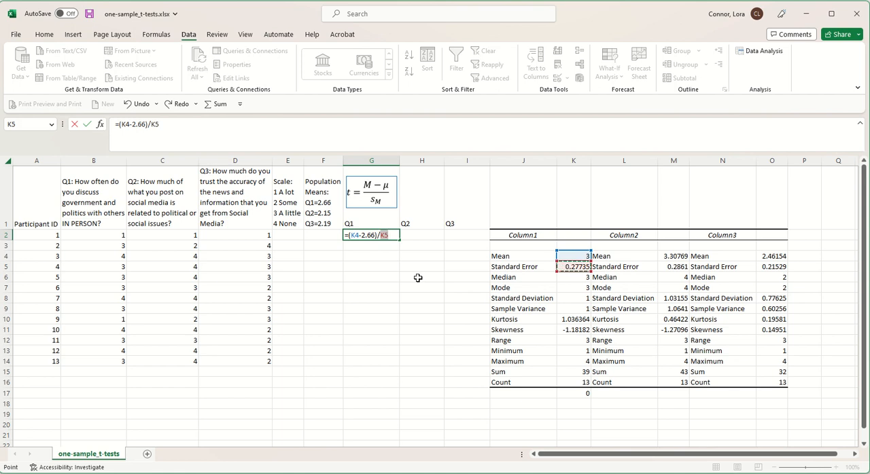
{"action": "key", "text": "Return"}
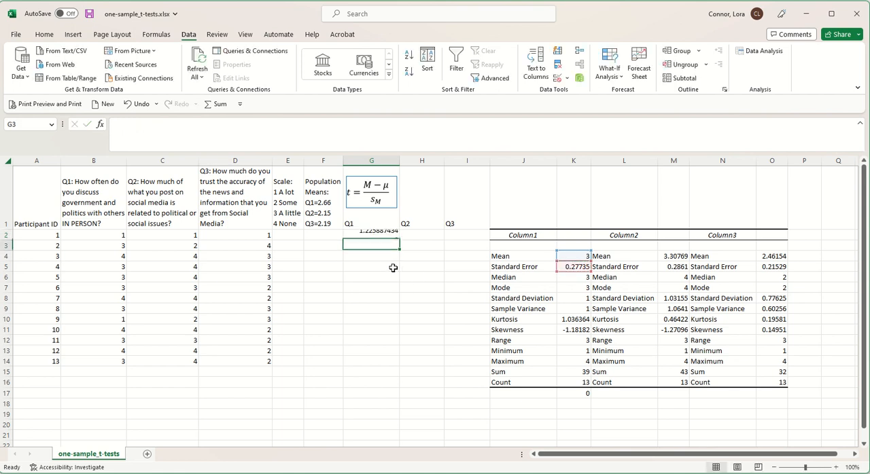
{"action": "left_click", "coordinate": [369, 235]}
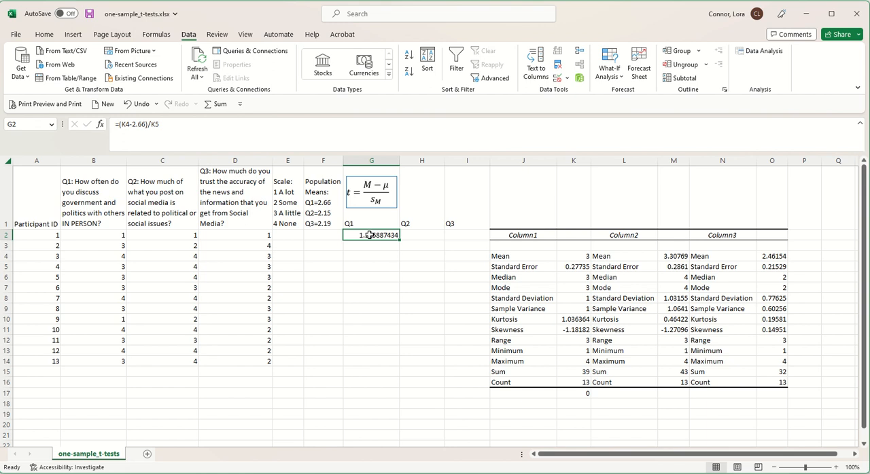
Step: Calculate the Q2 t statistic in cell H2 with the formula =(M4-2.15)/M5
{"action": "left_click", "coordinate": [411, 235]}
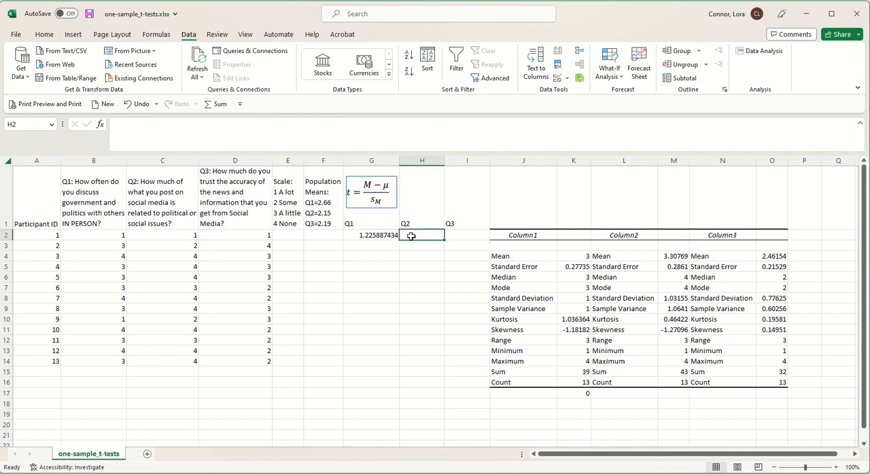
{"action": "type", "text": "="}
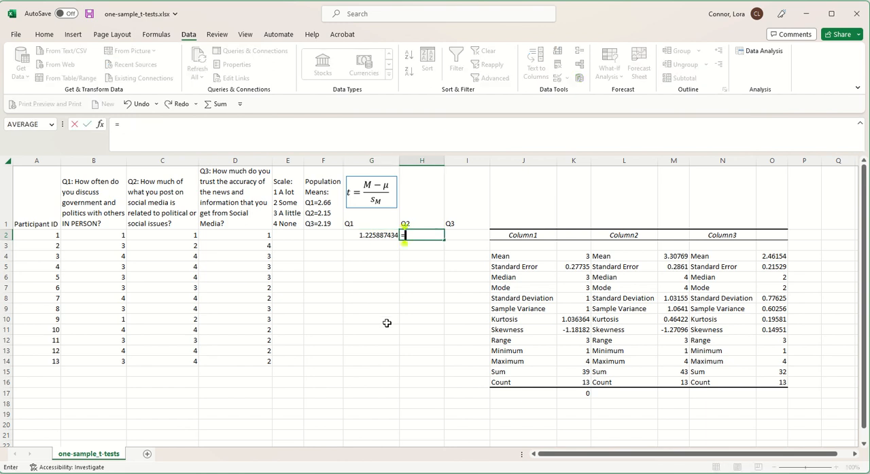
{"action": "type", "text": "("}
{"action": "left_click", "coordinate": [665, 258]}
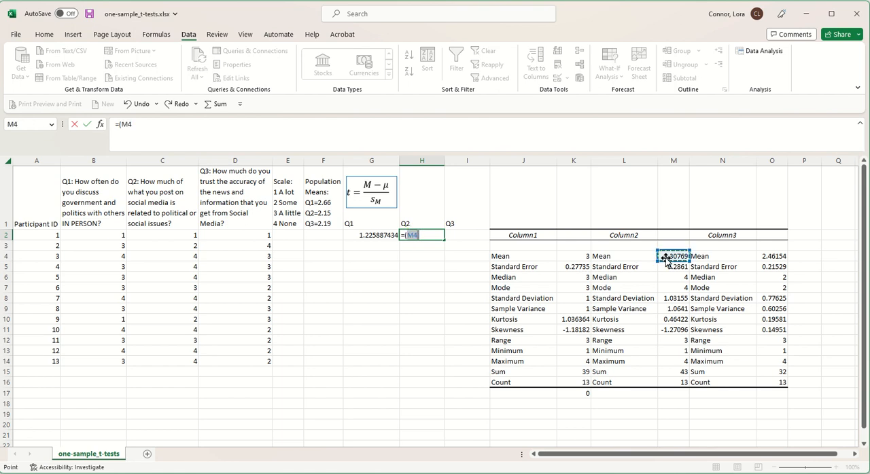
{"action": "type", "text": "-"}
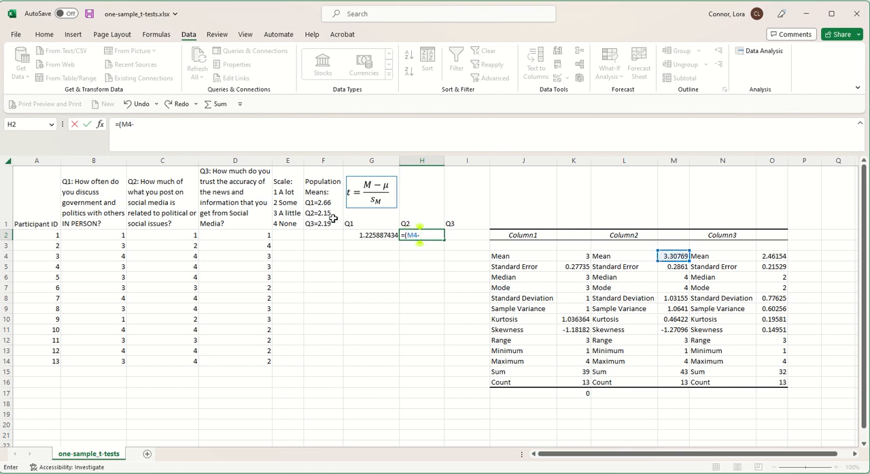
{"action": "type", "text": "2.15)/"}
{"action": "left_click", "coordinate": [664, 265]}
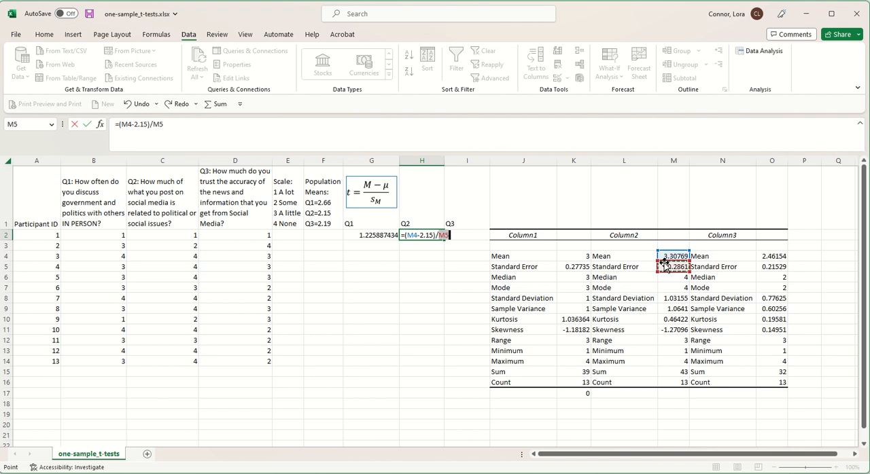
{"action": "key", "text": "Return"}
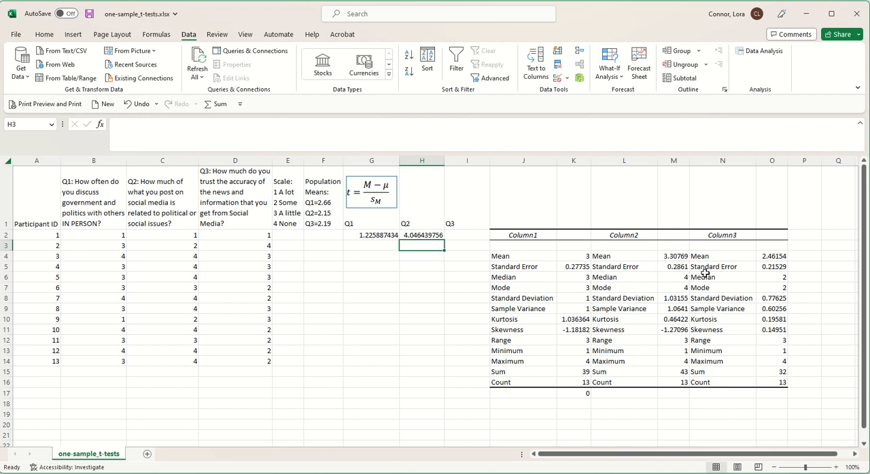
Step: Calculate the Q3 t statistic in cell I2 with the formula =(O4-2.19)/O5
{"action": "left_click", "coordinate": [473, 235]}
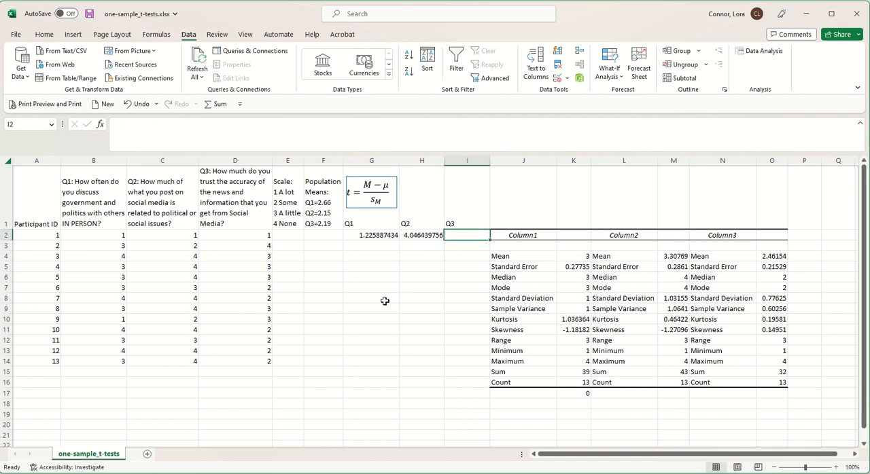
{"action": "type", "text": "="}
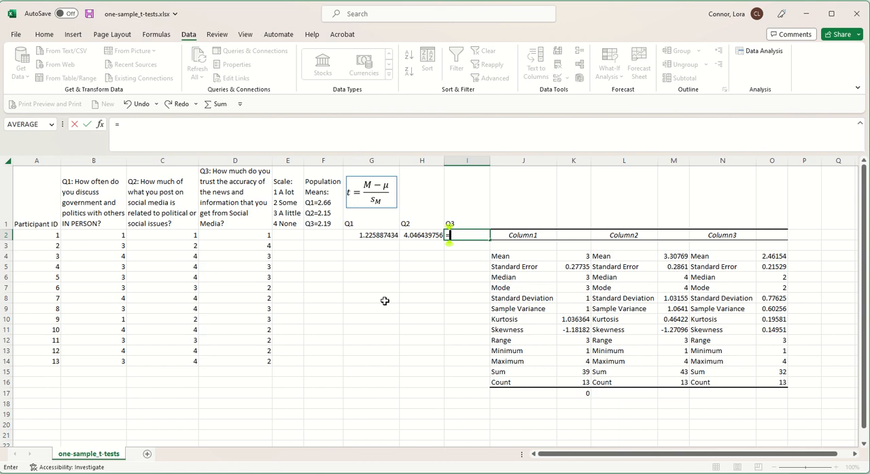
{"action": "type", "text": "("}
{"action": "left_click", "coordinate": [776, 257]}
{"action": "type", "text": "-"}
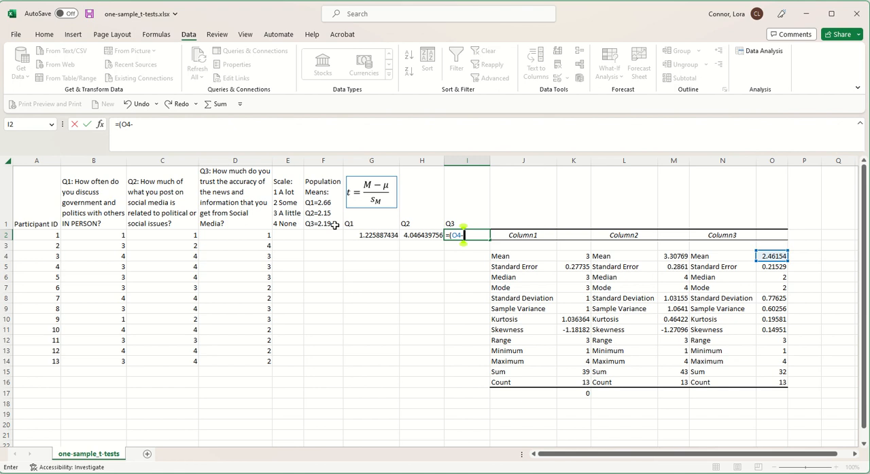
{"action": "type", "text": "2.19"}
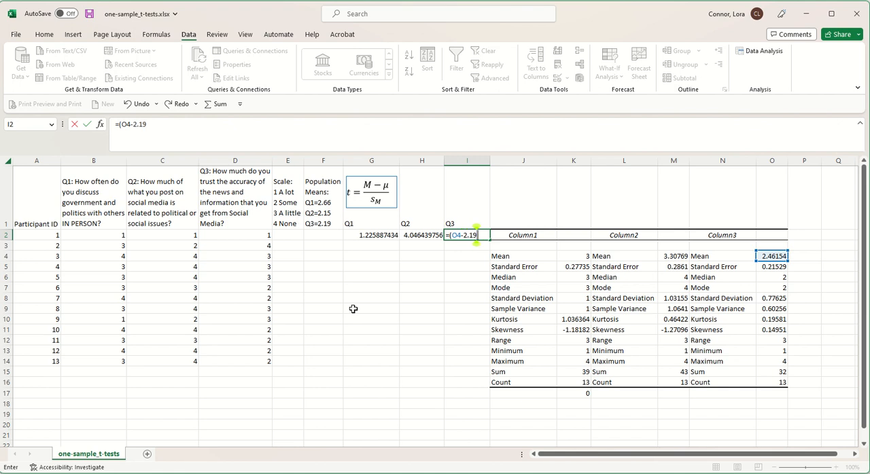
{"action": "type", "text": ")/"}
{"action": "left_click", "coordinate": [772, 267]}
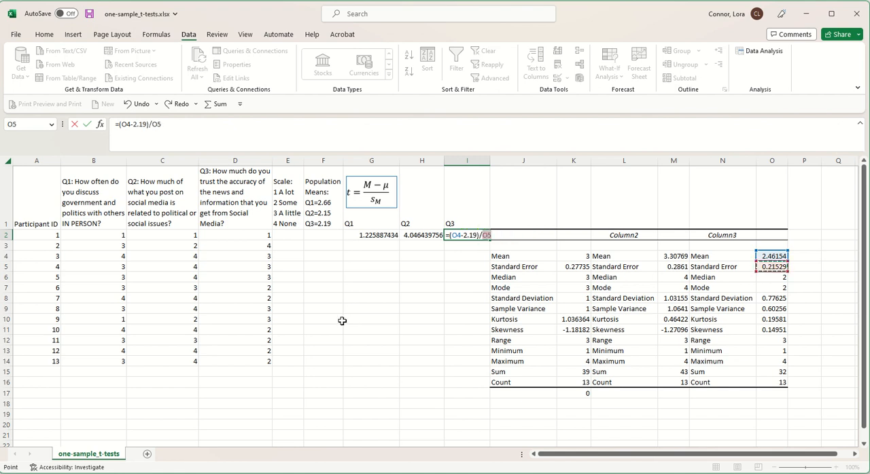
{"action": "key", "text": "Return"}
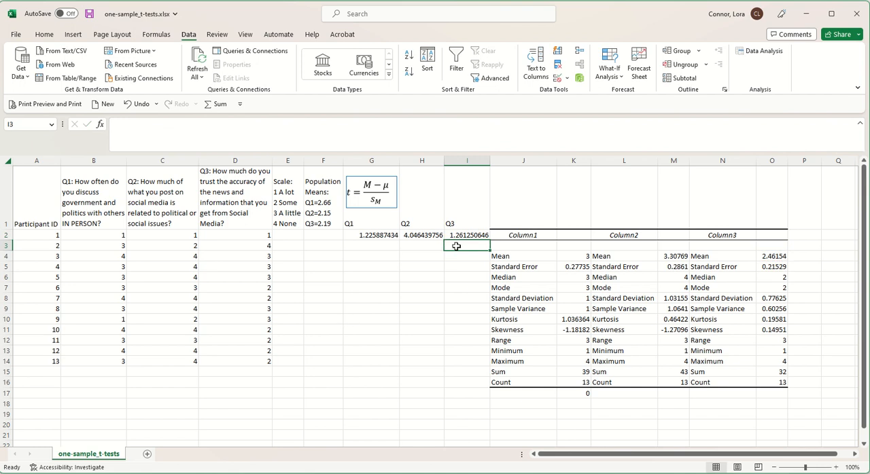
Step: Format the three t statistics in G2:I2 as Number with three decimal places
{"action": "left_click_drag", "start_coordinate": [456, 236], "coordinate": [367, 236]}
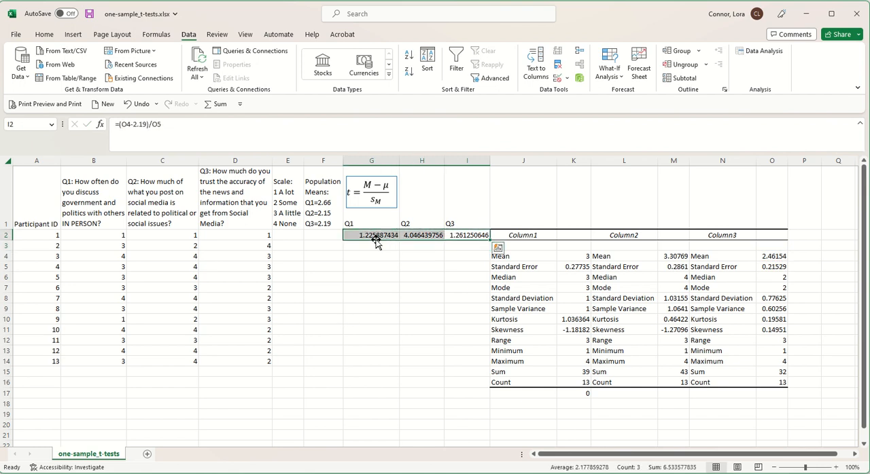
{"action": "left_click", "coordinate": [44, 38]}
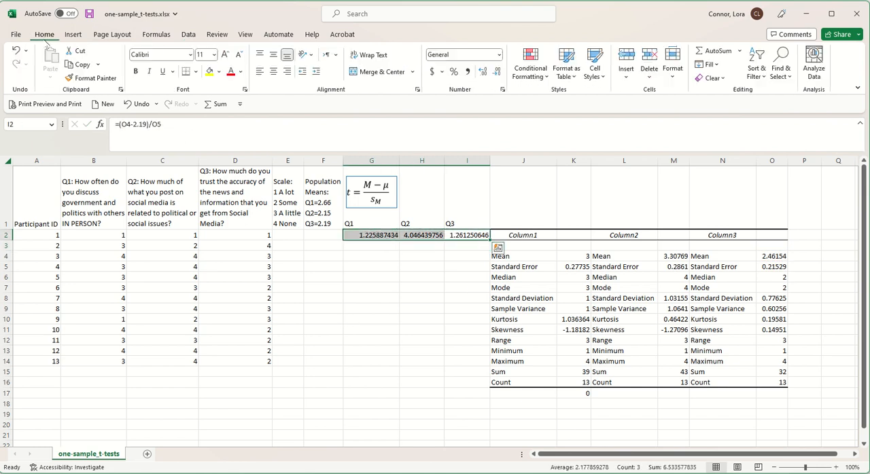
{"action": "left_click", "coordinate": [499, 56]}
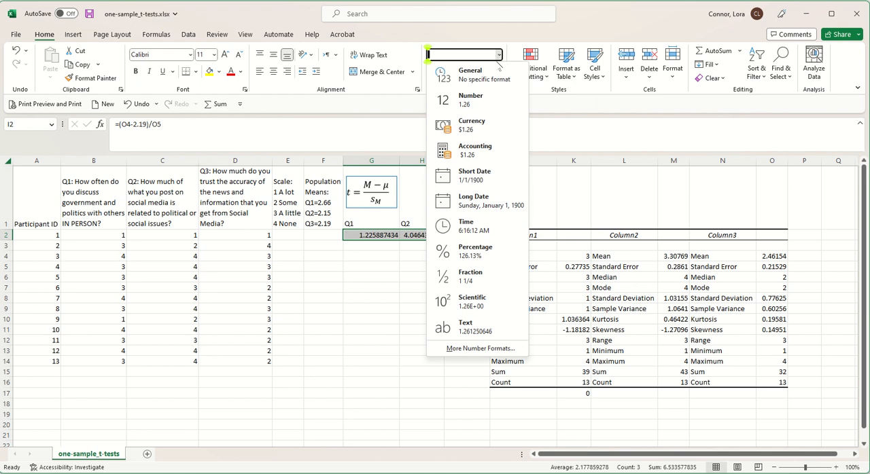
{"action": "left_click", "coordinate": [469, 98]}
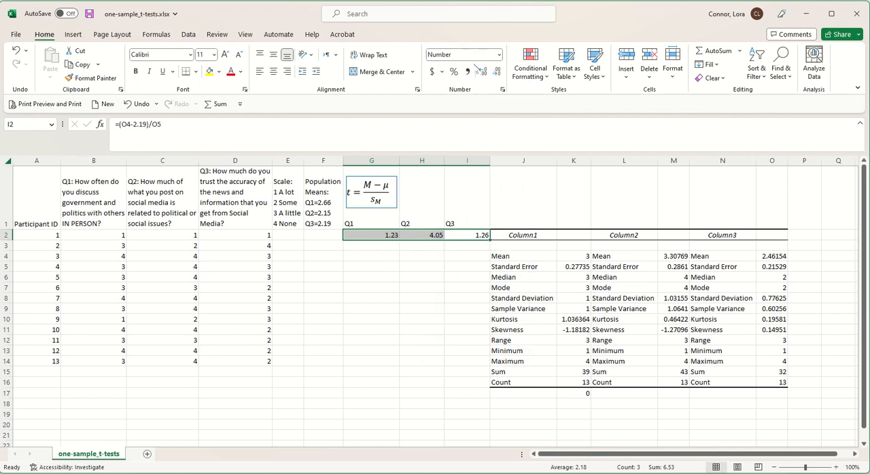
{"action": "left_click", "coordinate": [499, 55]}
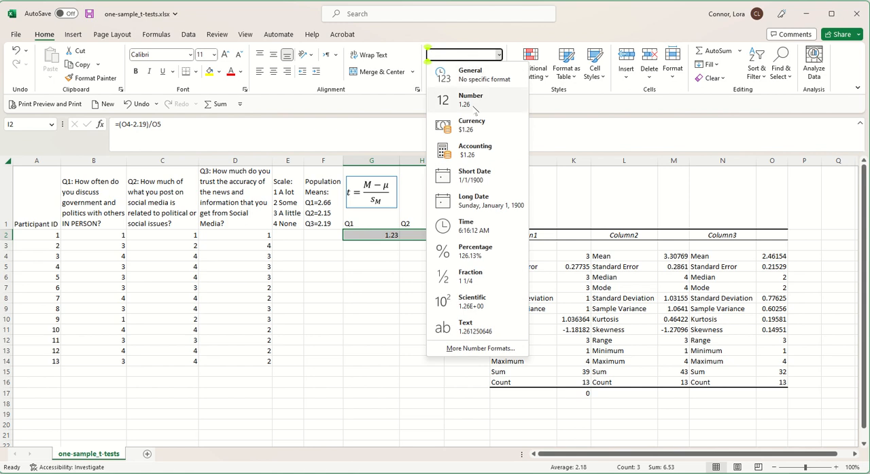
{"action": "key", "text": "Escape"}
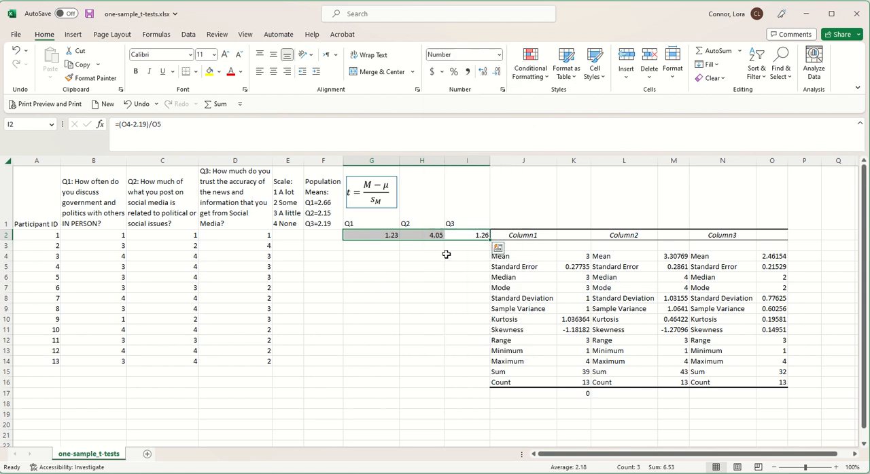
{"action": "left_click", "coordinate": [483, 73]}
{"action": "left_click", "coordinate": [496, 72]}
{"action": "left_click", "coordinate": [483, 73]}
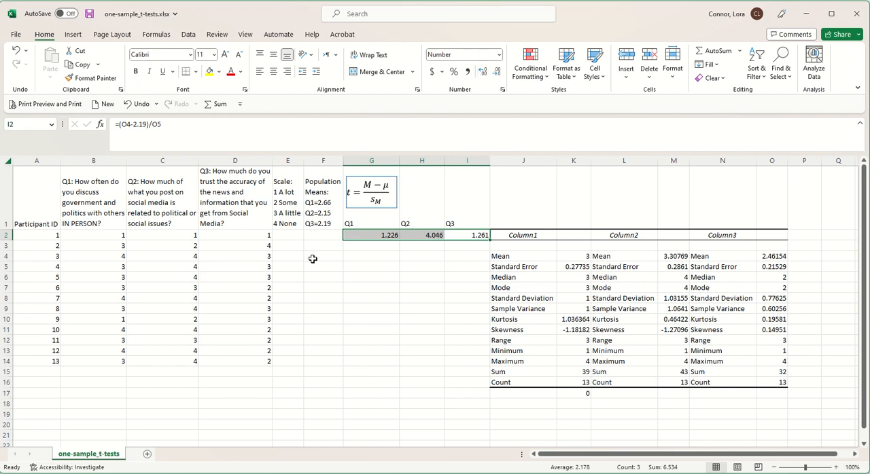
Step: Look up the two-tailed 0.05 critical value for 12 degrees of freedom in the t-distribution PDF and enter 2.179 in cell G4
{"action": "left_click", "coordinate": [385, 260]}
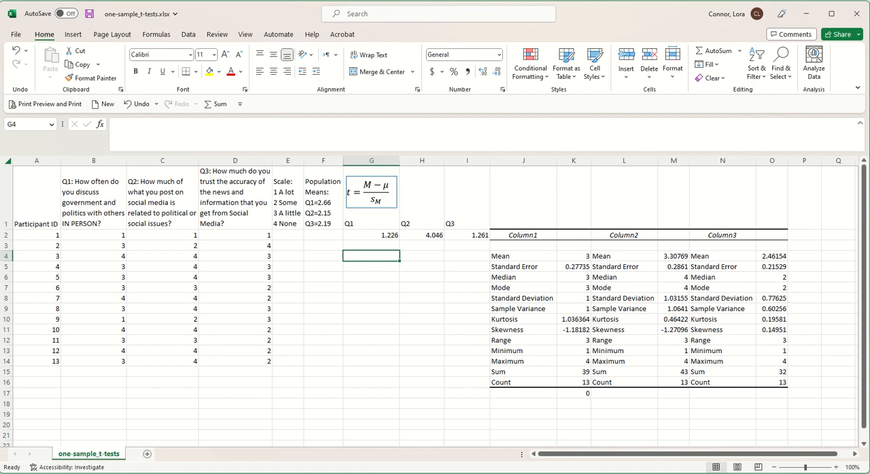
{"action": "key", "text": "alt+Tab"}
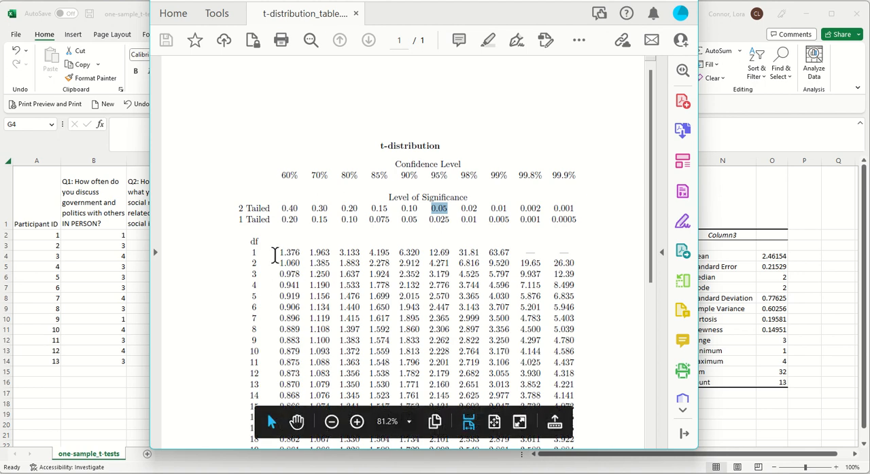
{"action": "left_click", "coordinate": [751, 384]}
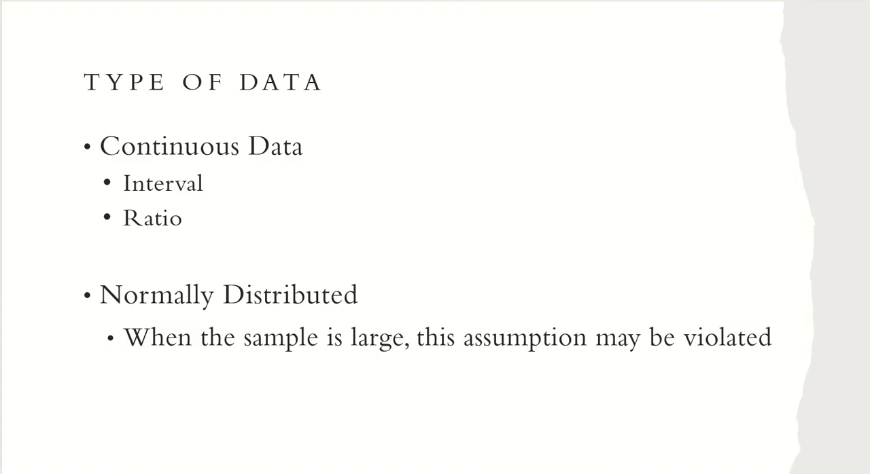
{"action": "key", "text": "alt+Tab"}
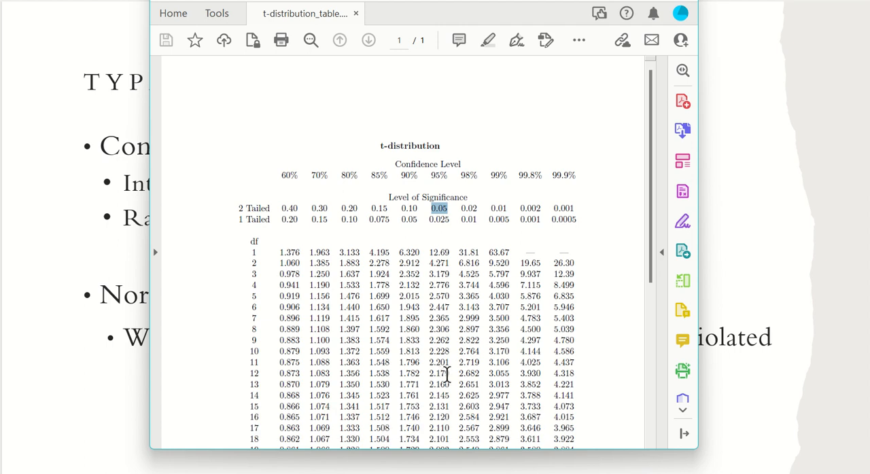
{"action": "left_click", "coordinate": [543, 467]}
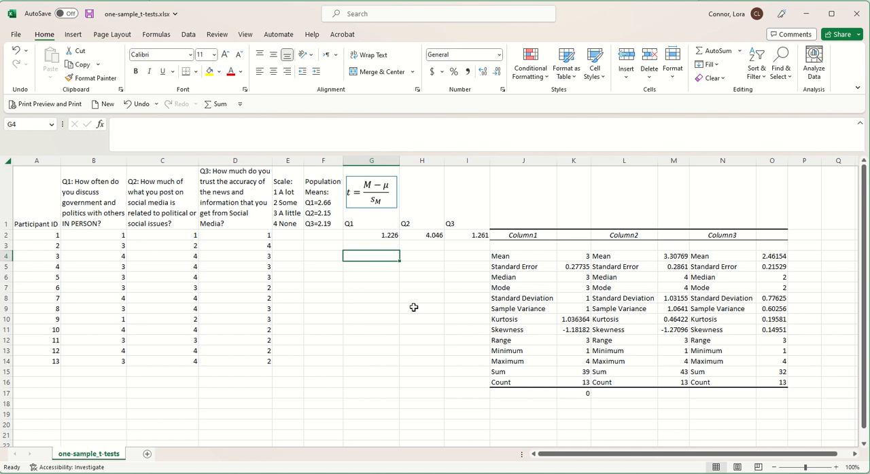
{"action": "type", "text": "2.179"}
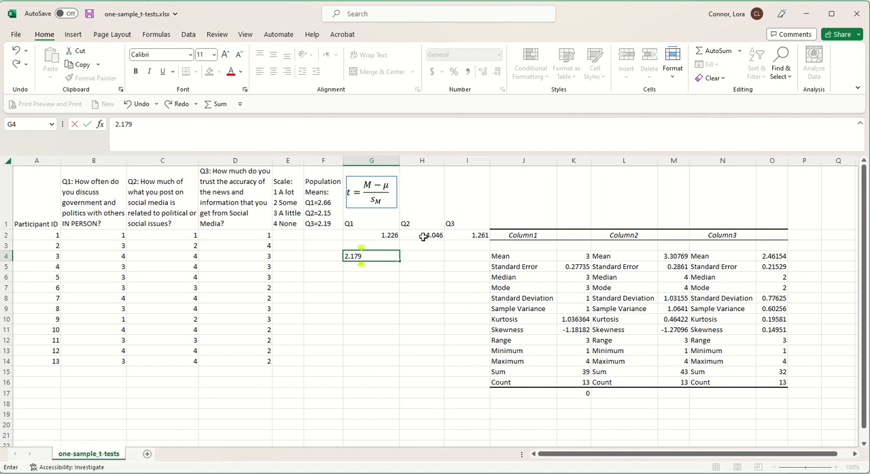
{"action": "left_click", "coordinate": [389, 279]}
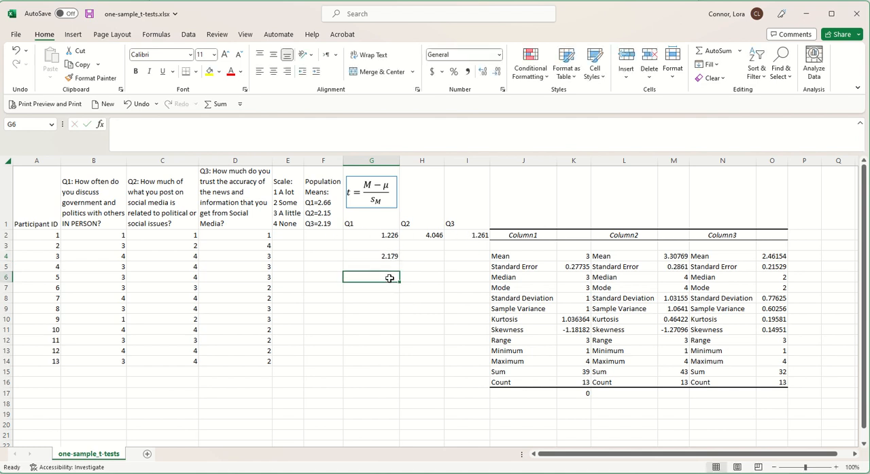
Step: Examine the Q2 t statistic in H2 against the critical value, and read the Q2 question in C1
{"action": "left_click", "coordinate": [429, 235]}
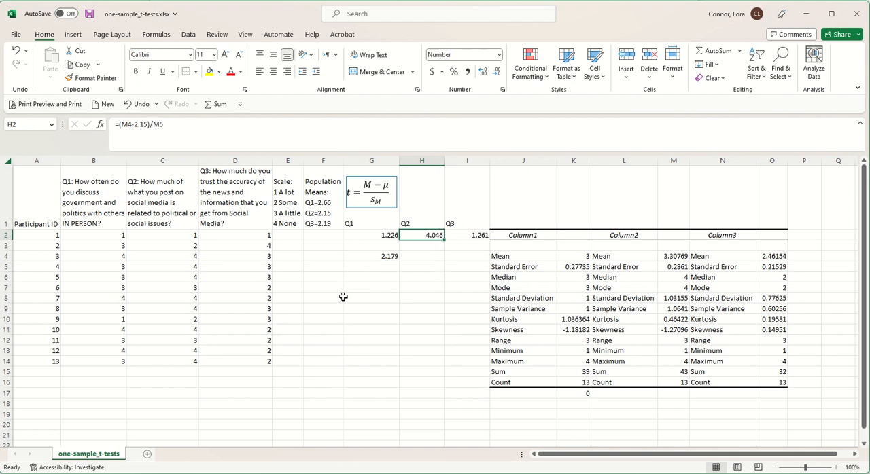
{"action": "left_click", "coordinate": [147, 214]}
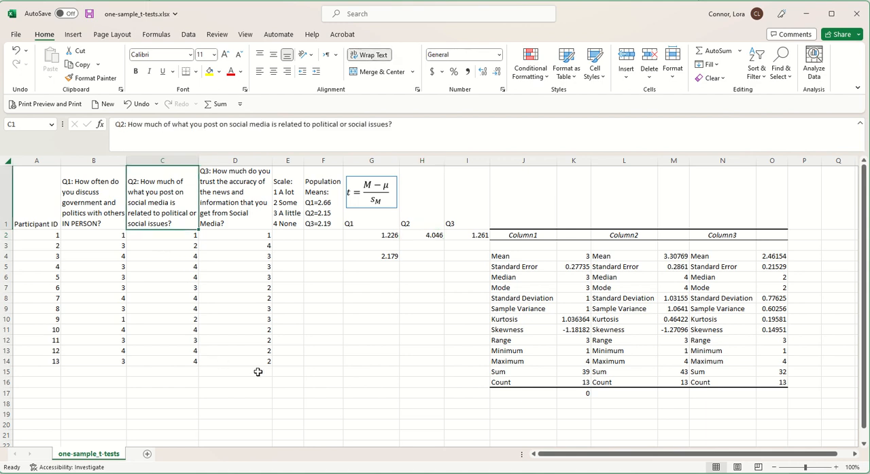